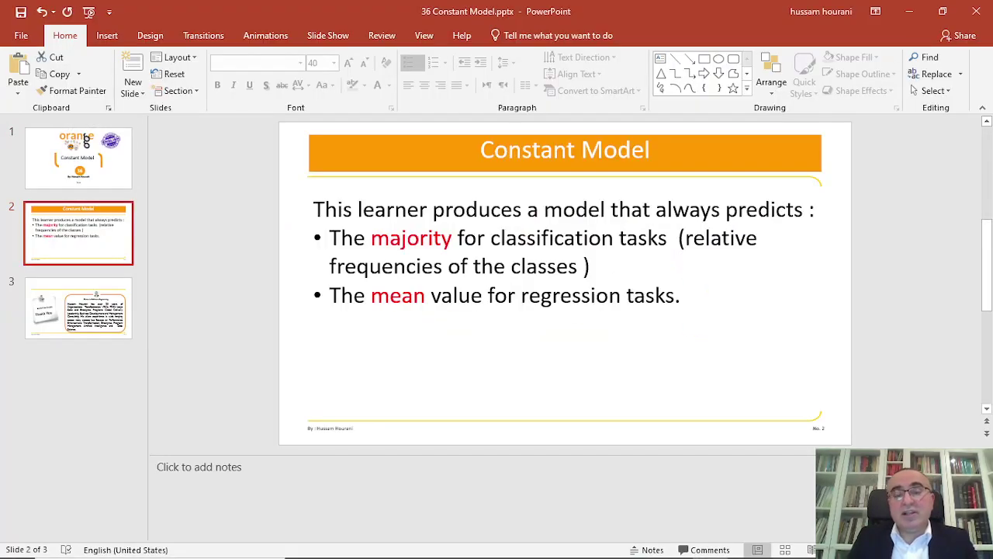
# Add a File widget to the untitled workflow and load the iris.tab dataset.
pyautogui.moveTo(568, 547)
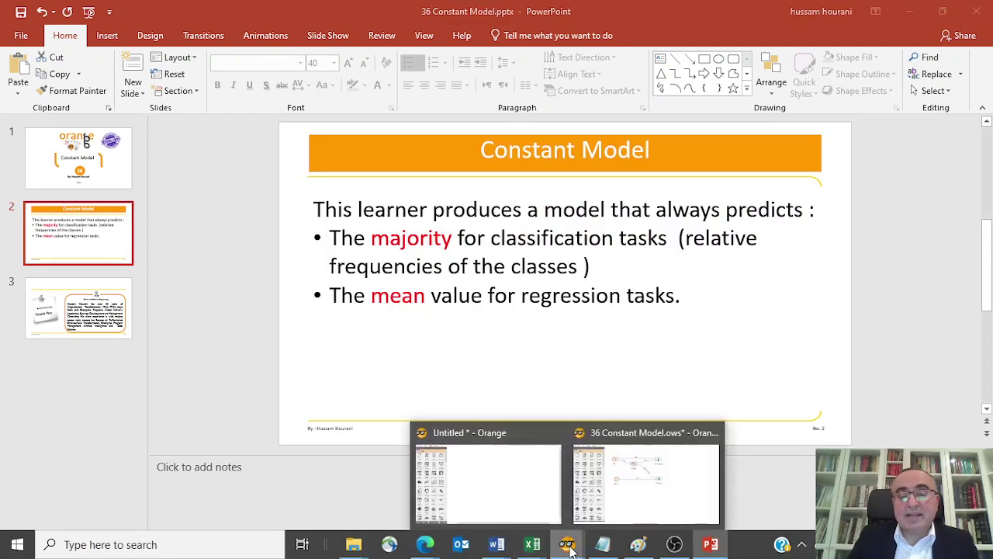
pyautogui.click(486, 481)
pyautogui.moveTo(22, 105); pyautogui.dragTo(315, 208)
pyautogui.doubleClick(295, 196)
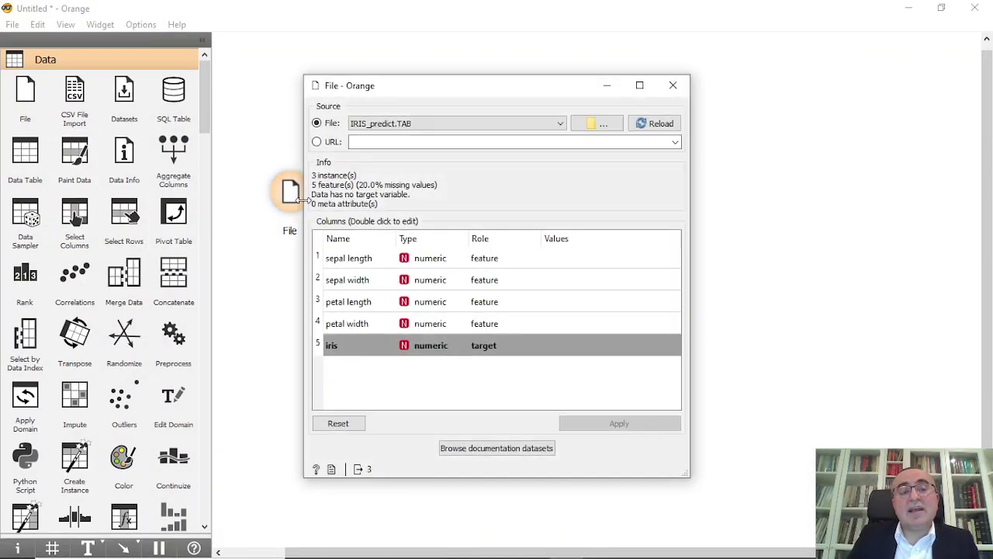
pyautogui.click(412, 124)
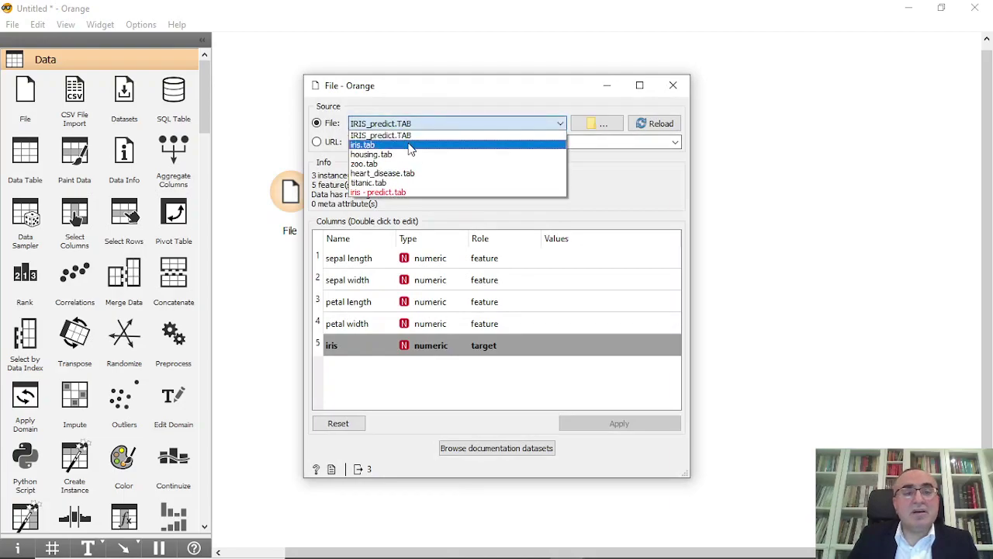
pyautogui.click(411, 146)
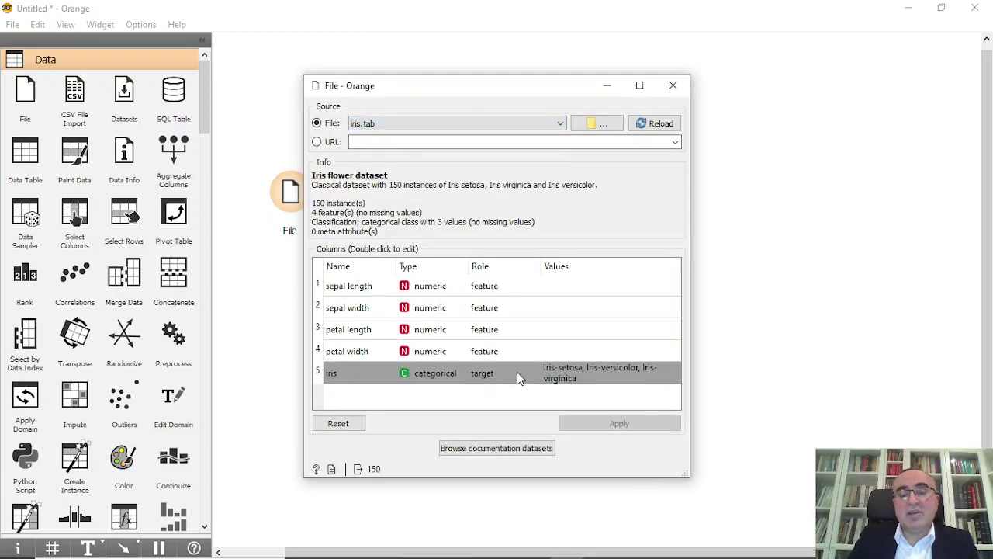
pyautogui.click(672, 87)
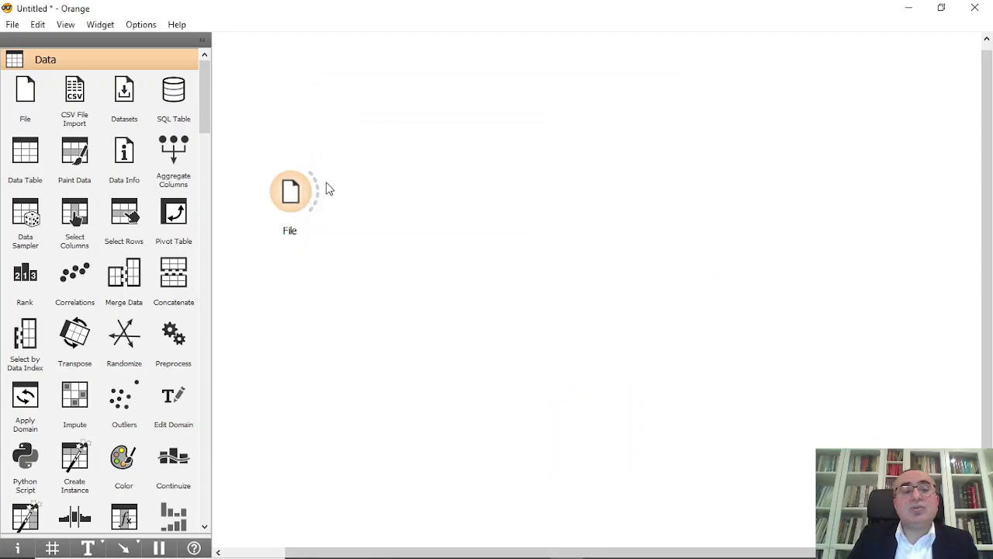
# Link File to new Test and Score and Constant widgets, and feed Constant into Test and Score.
pyautogui.moveTo(329, 189); pyautogui.dragTo(577, 202)
pyautogui.write('test')
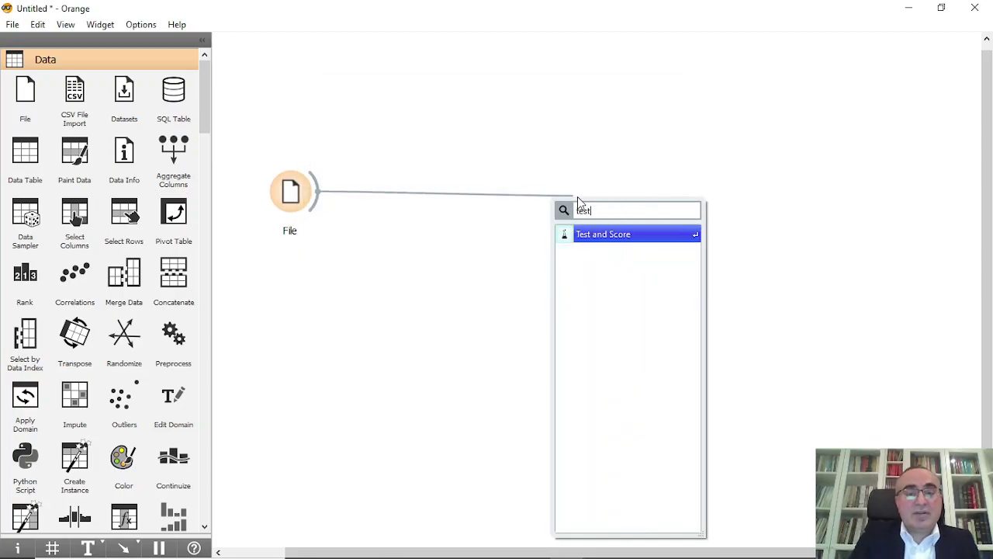
pyautogui.press('Return')
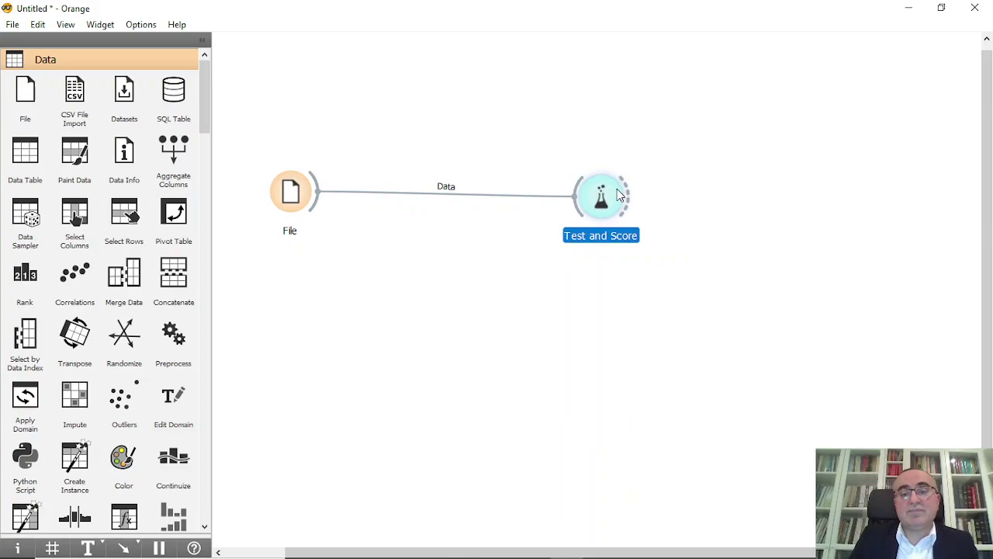
pyautogui.moveTo(315, 208); pyautogui.dragTo(440, 277)
pyautogui.write('con')
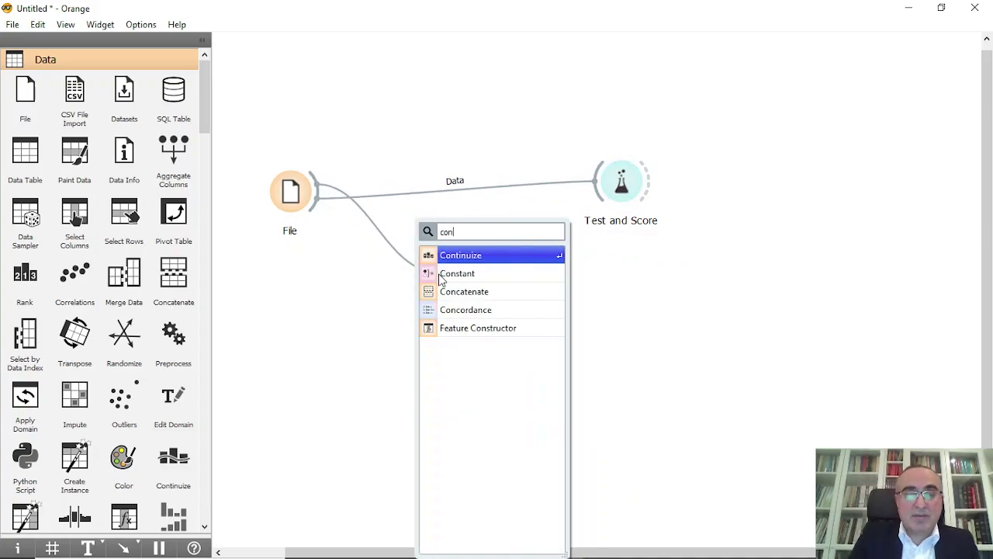
pyautogui.click(485, 280)
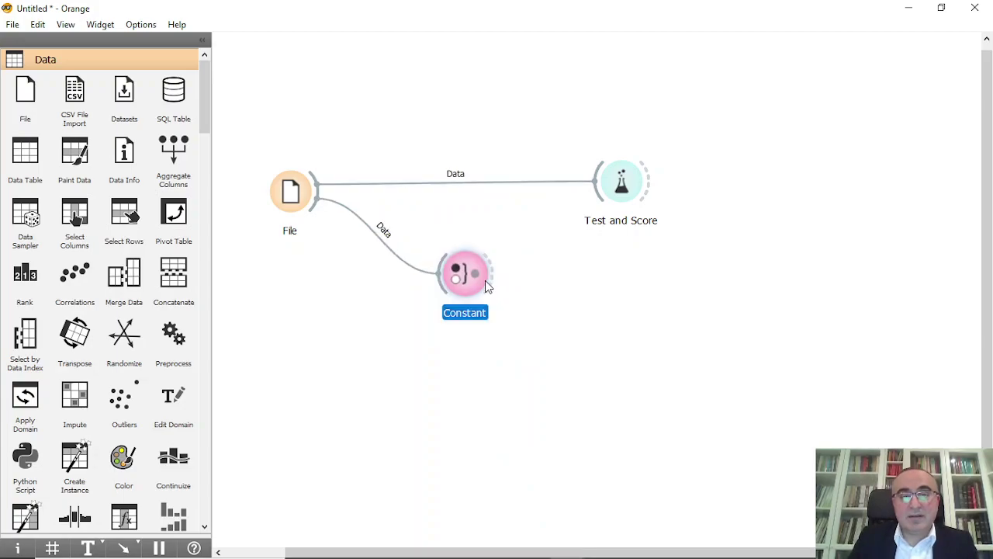
pyautogui.moveTo(483, 273); pyautogui.dragTo(610, 203)
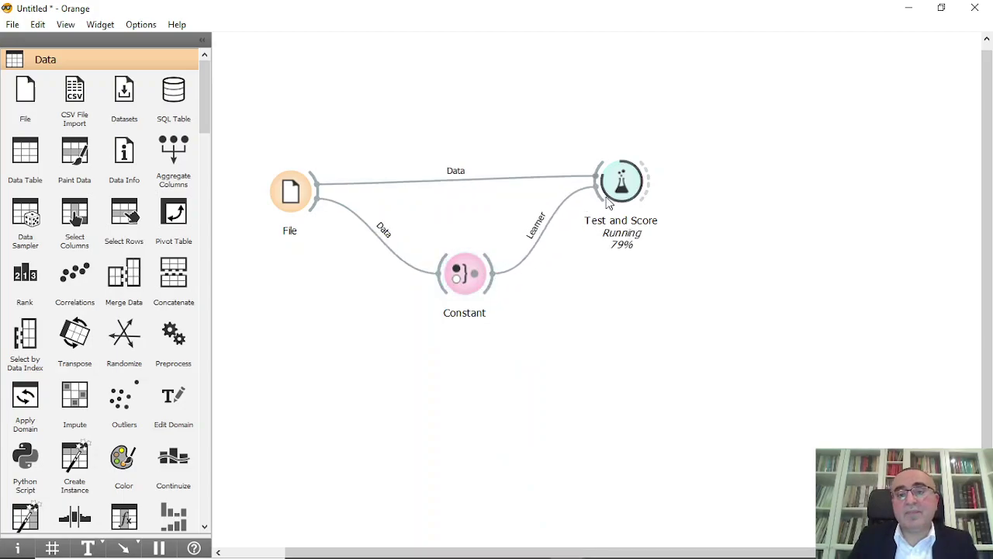
pyautogui.doubleClick(630, 191)
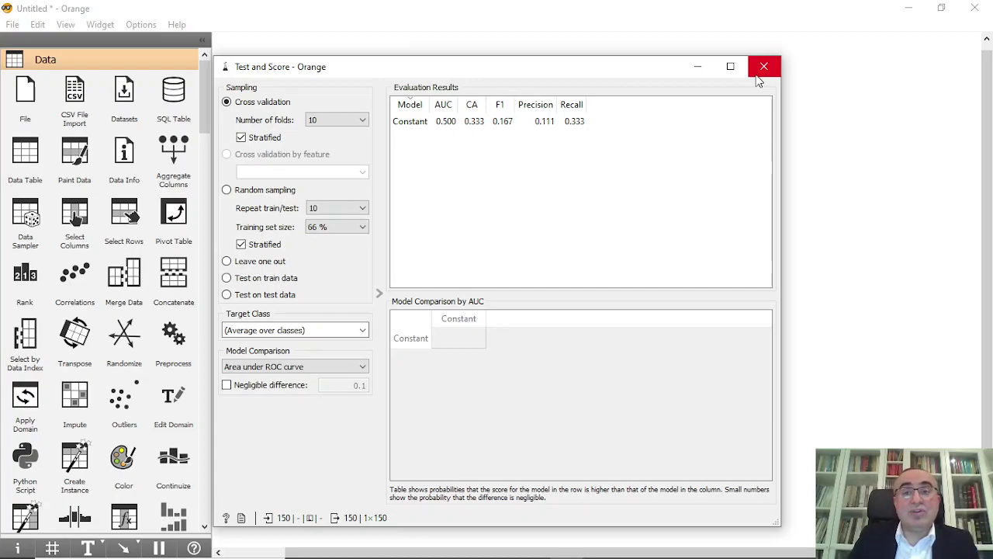
# Close the Test and Score results after reviewing Constant's AUC 0.500 and CA 0.333.
pyautogui.click(764, 70)
# Add a Predictions widget fed by the Constant model.
pyautogui.click(632, 214)
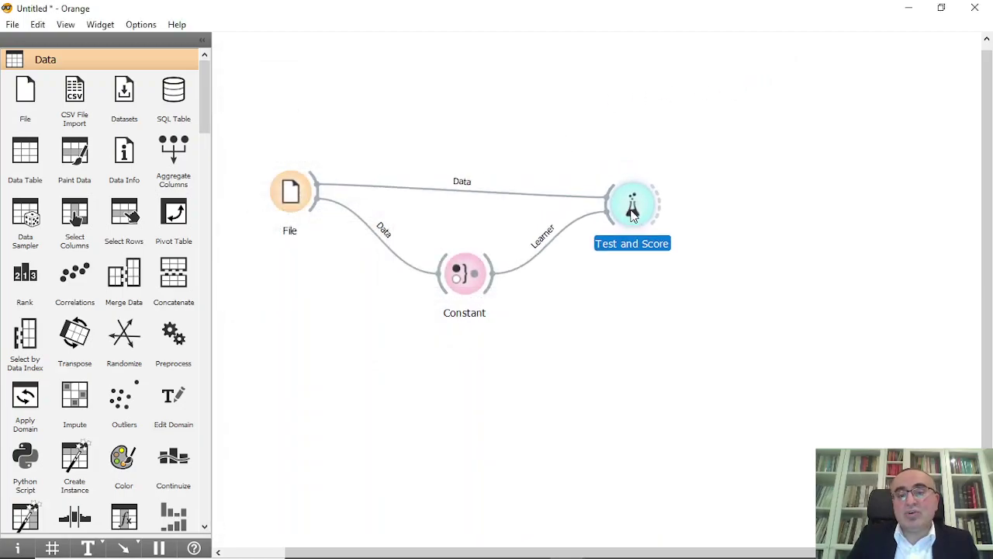
pyautogui.moveTo(494, 288); pyautogui.dragTo(650, 352)
pyautogui.write('pred')
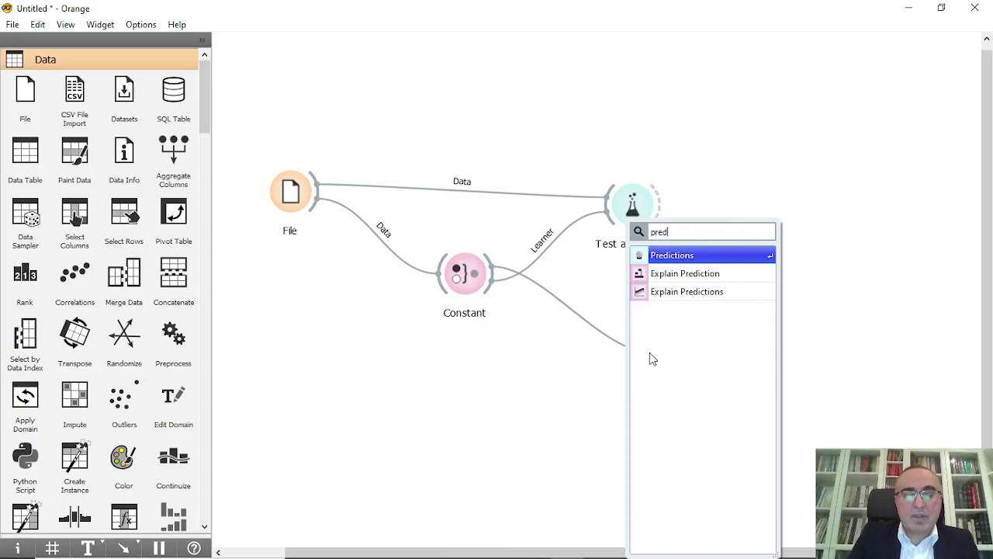
pyautogui.click(693, 256)
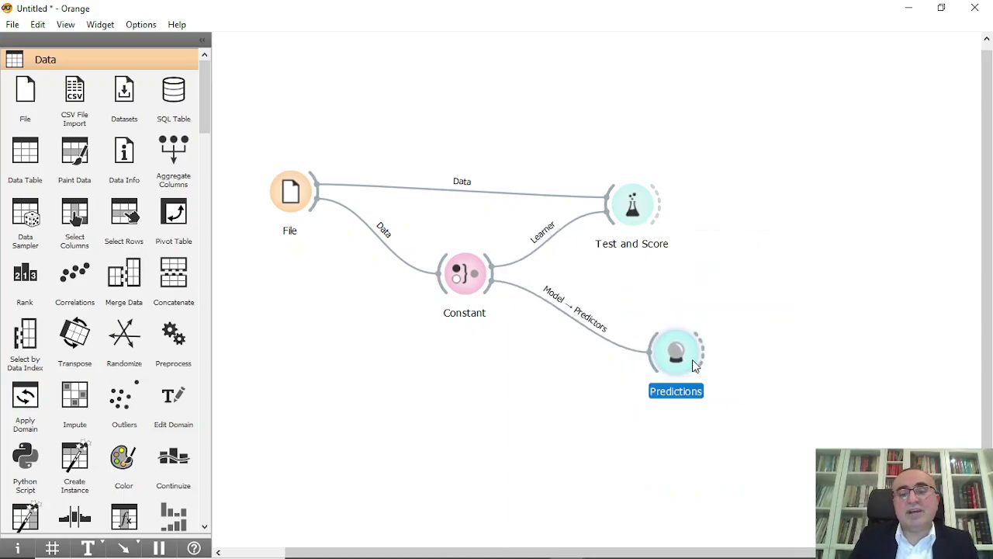
# Add a second File widget, File (1), feeding data into Predictions.
pyautogui.moveTo(695, 365); pyautogui.dragTo(417, 402)
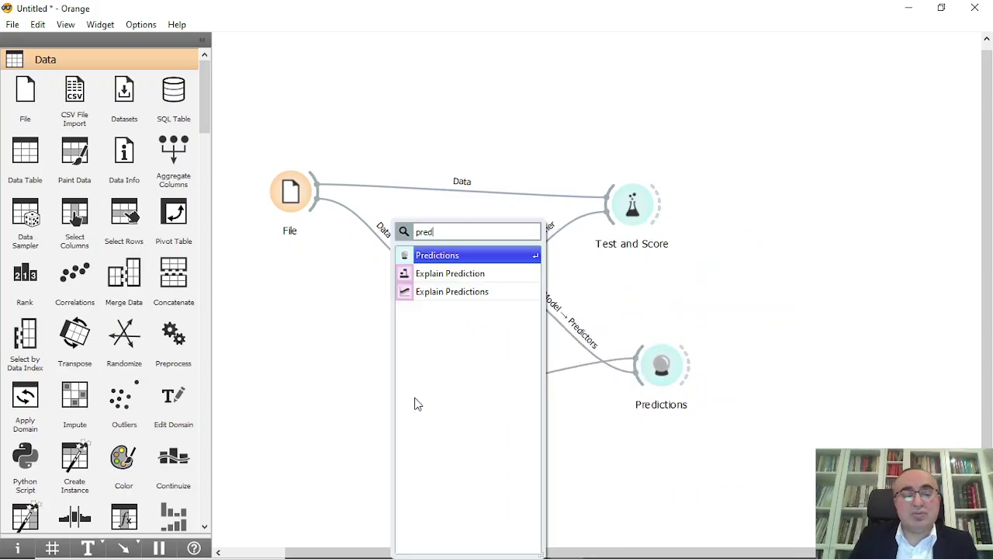
pyautogui.press('BackSpace')
pyautogui.press('BackSpace')
pyautogui.press('BackSpace')
pyautogui.press('BackSpace')
pyautogui.write('fil')
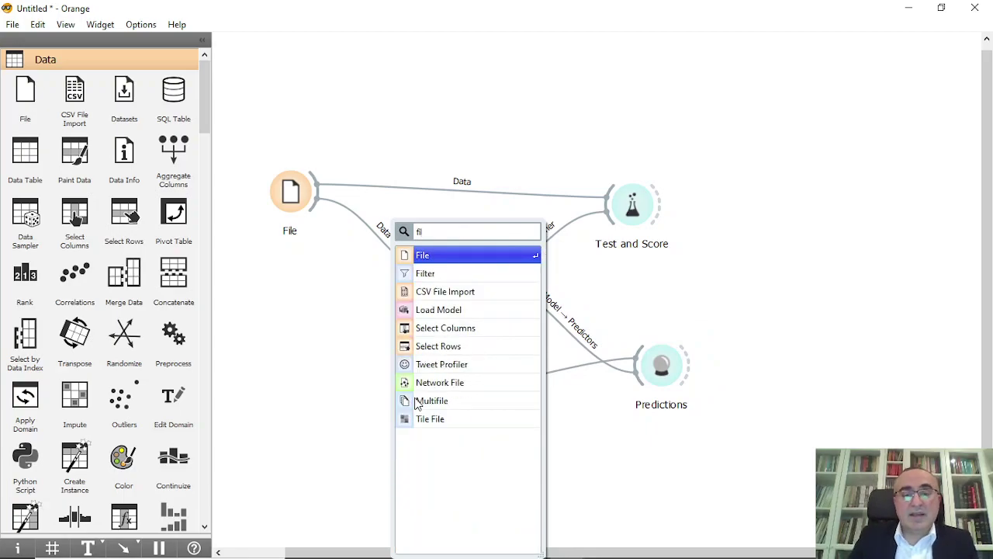
pyautogui.click(435, 254)
pyautogui.doubleClick(387, 407)
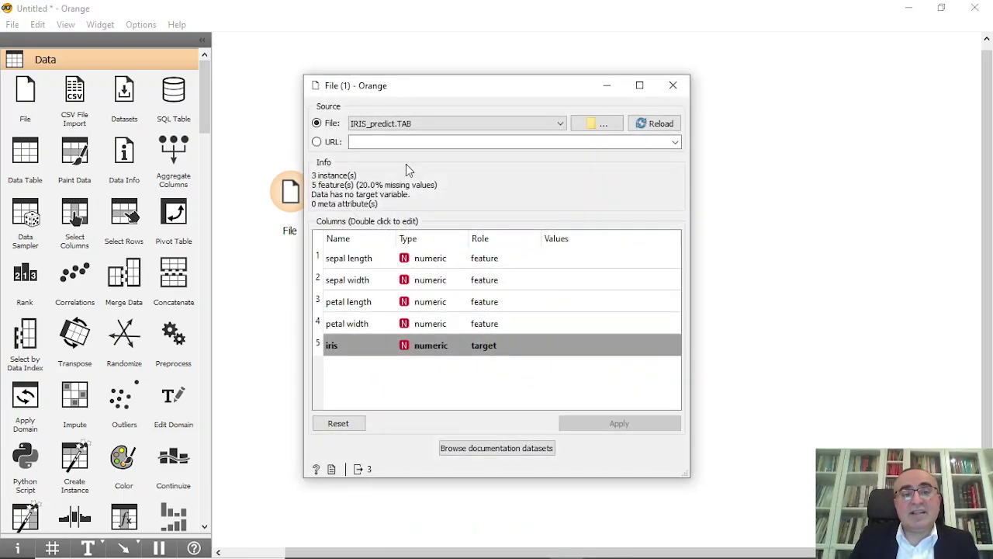
pyautogui.click(673, 85)
# Check the Predictions table with a widened Constant column, showing Iris-virginica for every row.
pyautogui.doubleClick(660, 359)
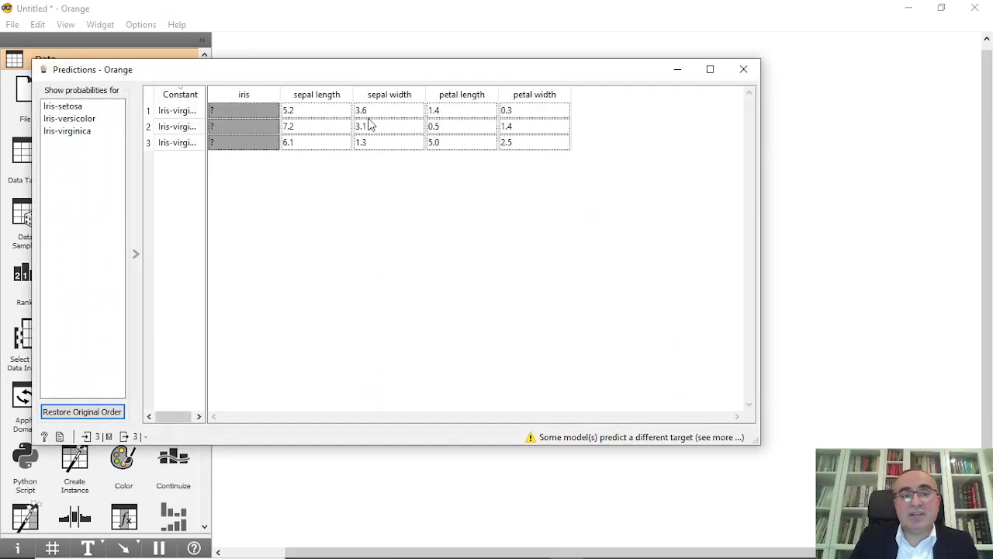
pyautogui.moveTo(205, 98); pyautogui.dragTo(285, 99)
pyautogui.click(392, 115)
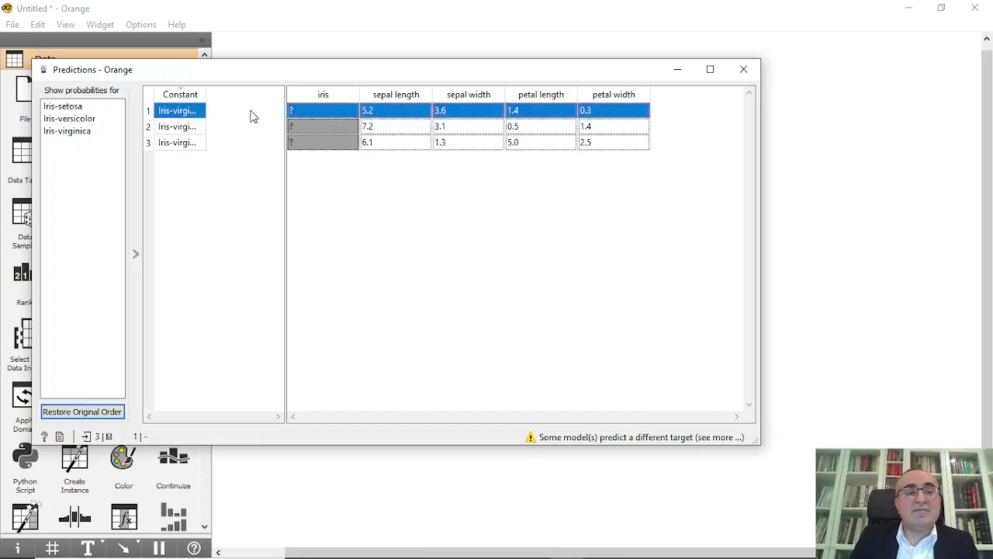
pyautogui.moveTo(207, 92); pyautogui.dragTo(254, 94)
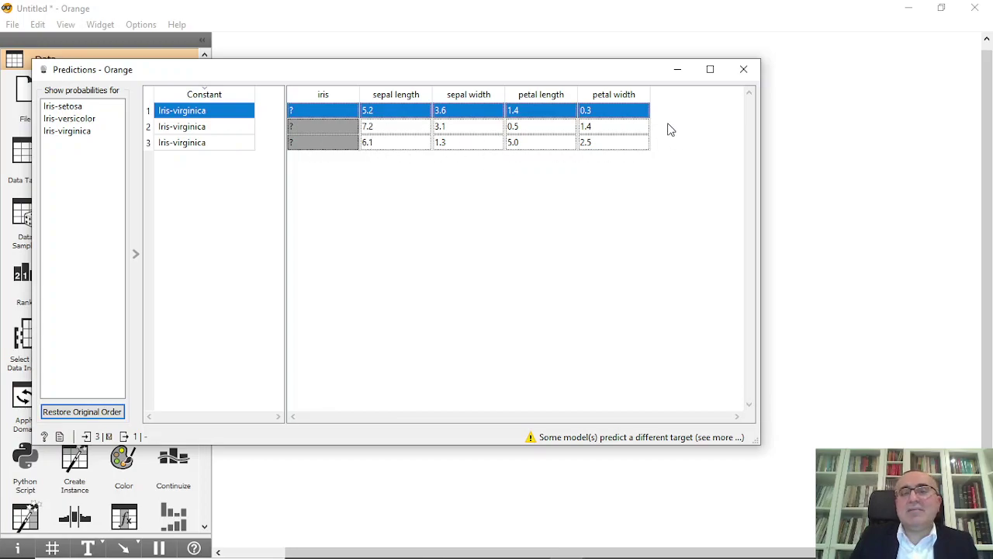
pyautogui.click(743, 70)
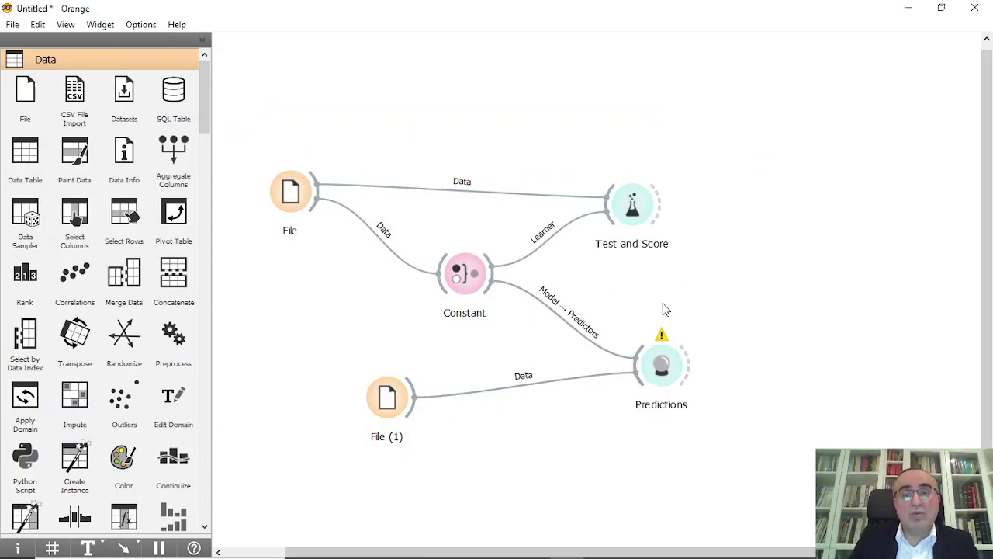
# Nudge Test and Score right, then review Constant's iris scores (AUC 0.500, CA 0.333) and close them.
pyautogui.moveTo(639, 213); pyautogui.dragTo(668, 211)
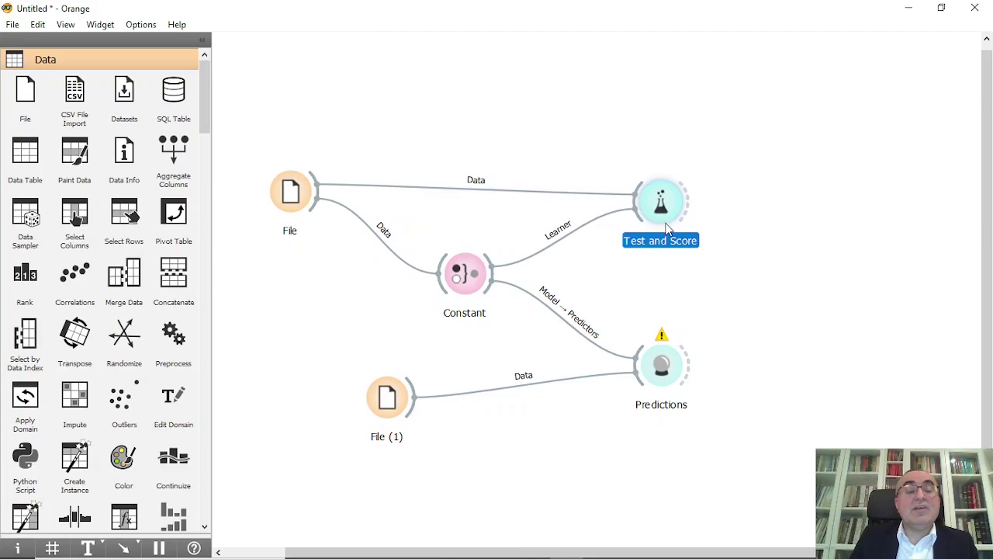
pyautogui.moveTo(662, 219)
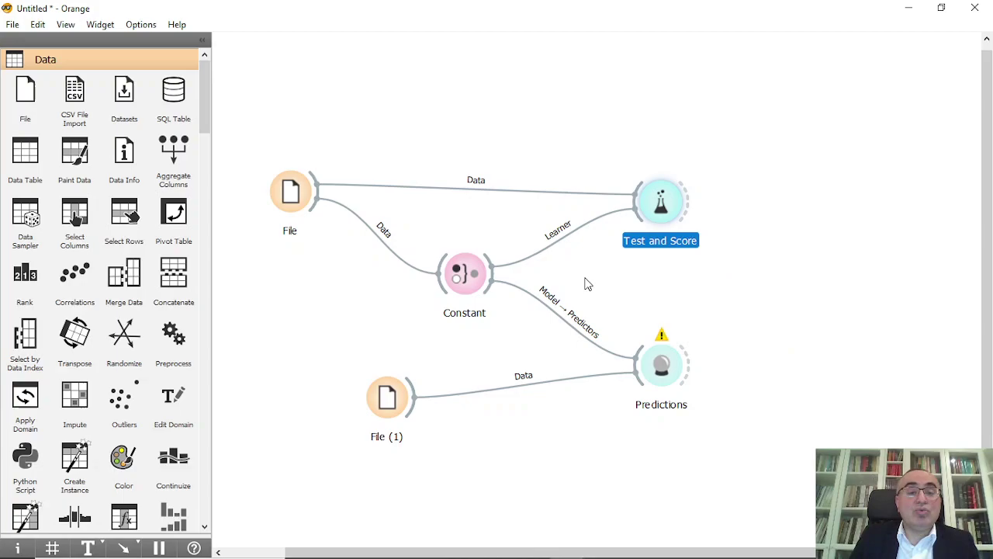
pyautogui.doubleClick(657, 211)
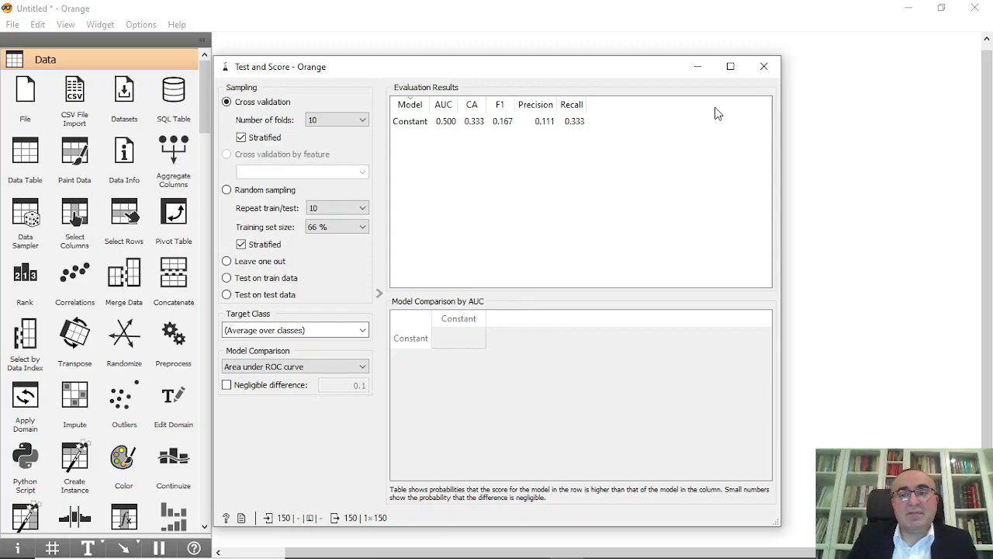
pyautogui.click(765, 67)
# Add Logistic Regression from File, link it to Predictions, and review its scores (AUC 0.998, CA 0.967).
pyautogui.click(464, 245)
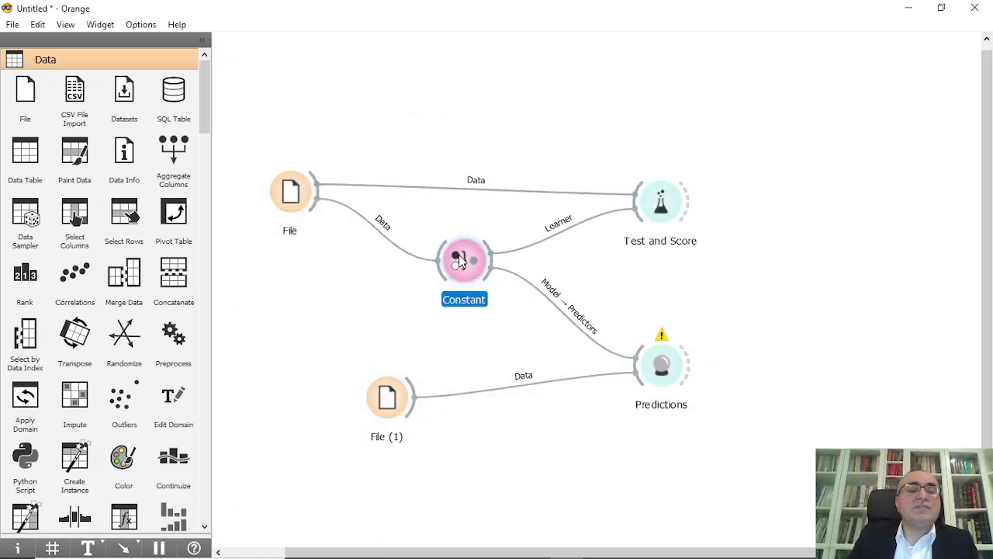
pyautogui.moveTo(311, 211); pyautogui.dragTo(472, 322)
pyautogui.write('log')
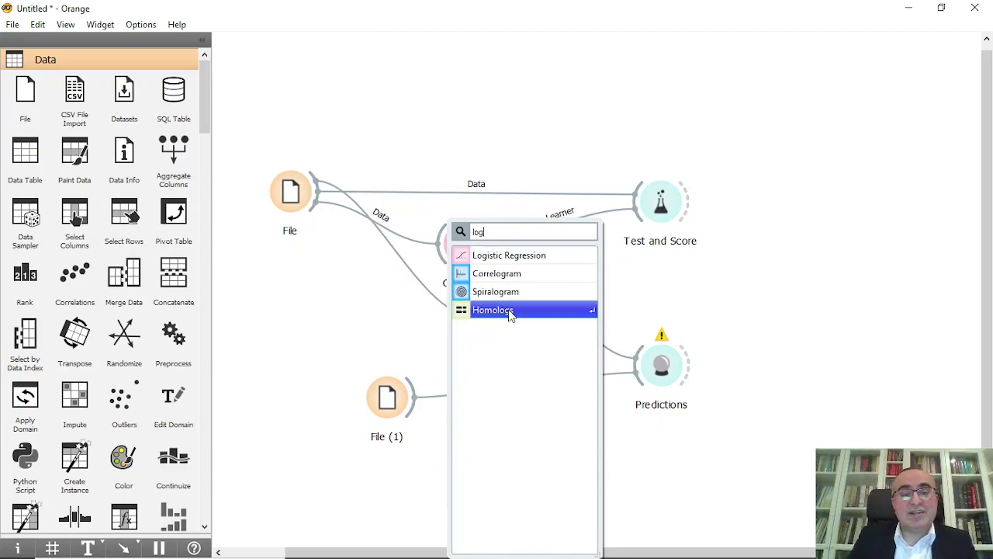
pyautogui.click(506, 256)
pyautogui.moveTo(504, 330); pyautogui.dragTo(638, 223)
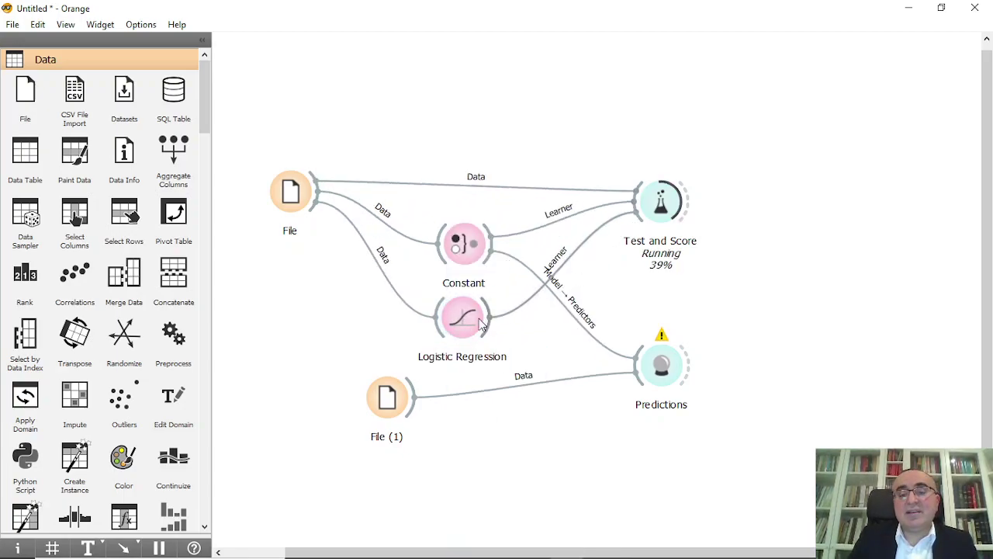
pyautogui.moveTo(484, 334); pyautogui.dragTo(660, 354)
pyautogui.doubleClick(659, 204)
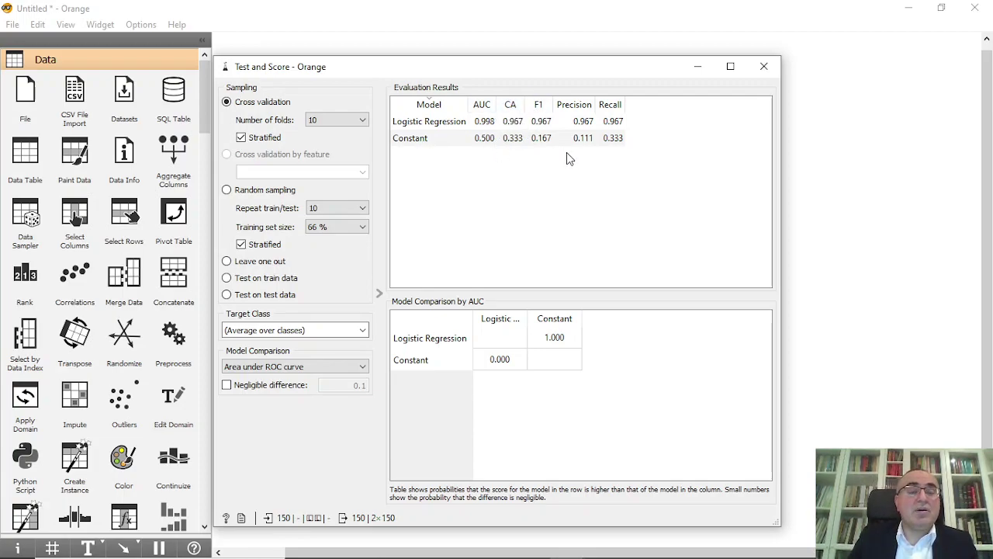
pyautogui.click(764, 66)
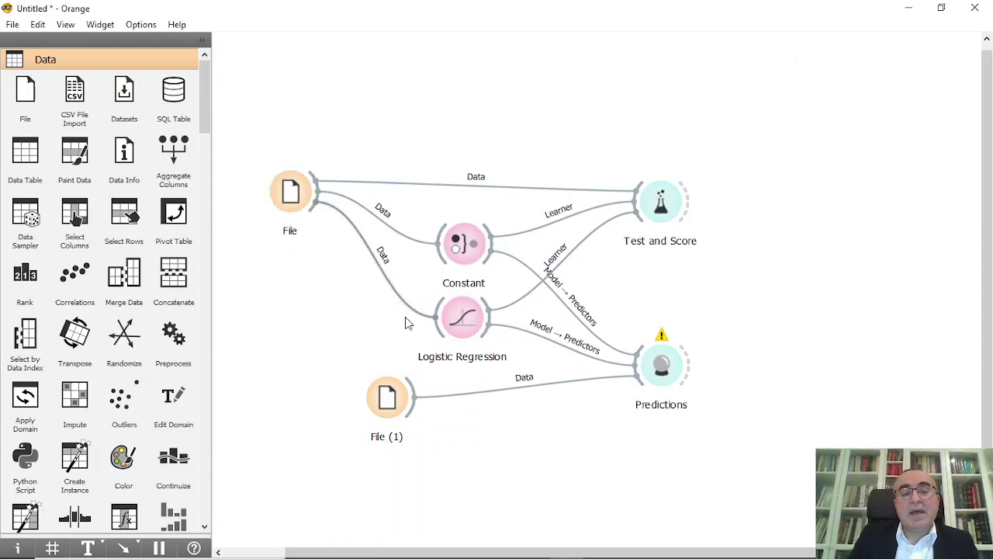
# Delete the Logistic Regression, Predictions and File (1) widgets from the workflow.
pyautogui.click(458, 325)
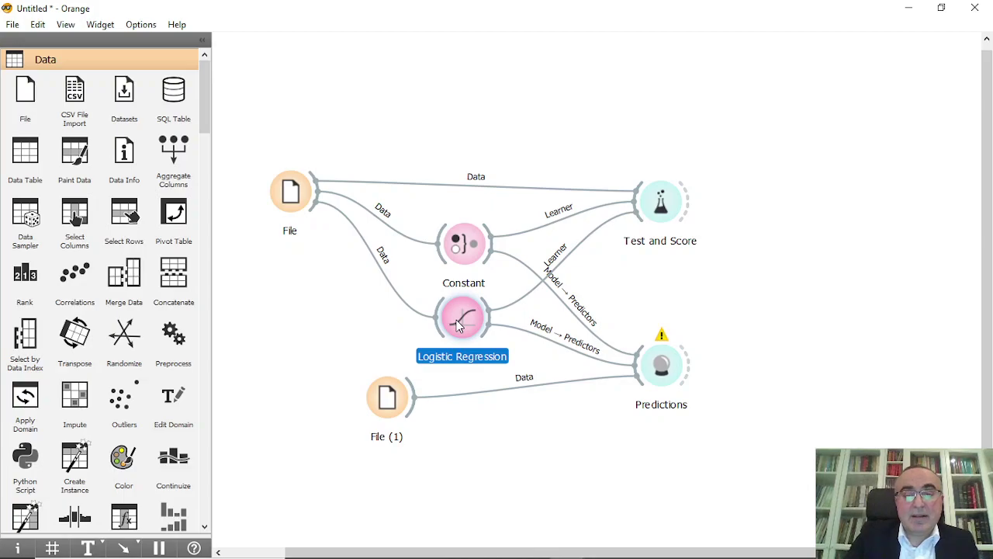
pyautogui.press('Delete')
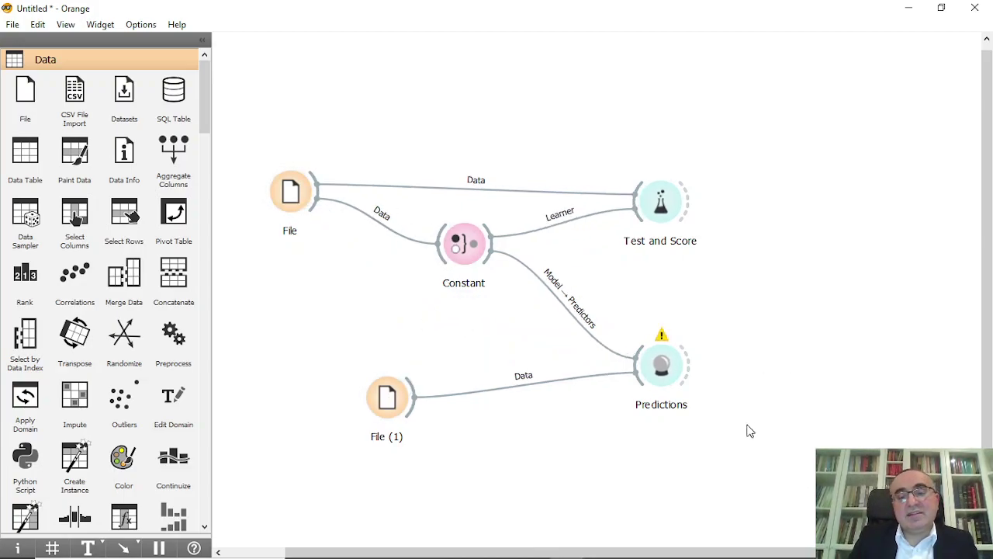
pyautogui.moveTo(747, 427); pyautogui.dragTo(641, 340)
pyautogui.press('Delete')
pyautogui.click(397, 392)
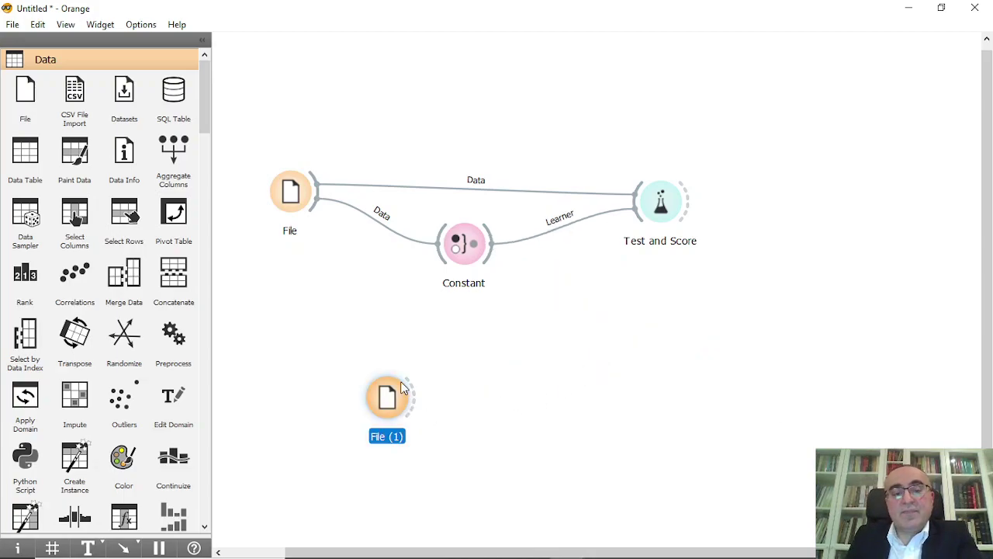
pyautogui.press('Delete')
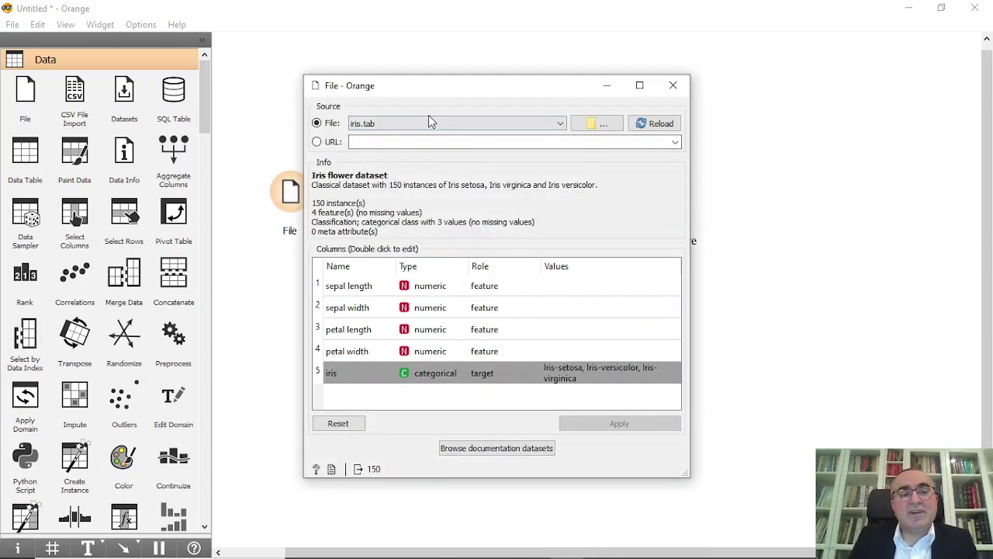
# Load housing.tab in File and review Constant's regression scores (MSE 84.644, R2 -0.003).
pyautogui.click(427, 123)
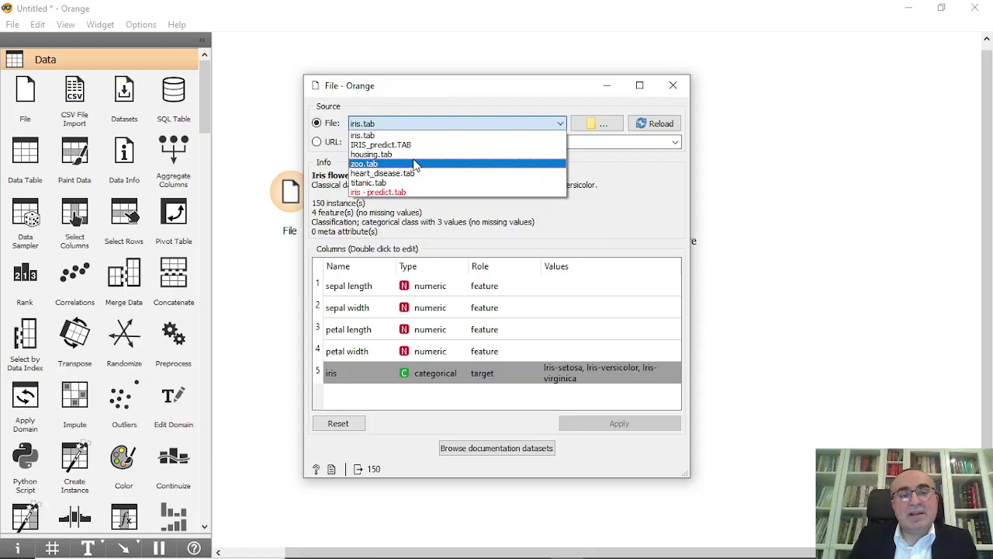
pyautogui.click(412, 154)
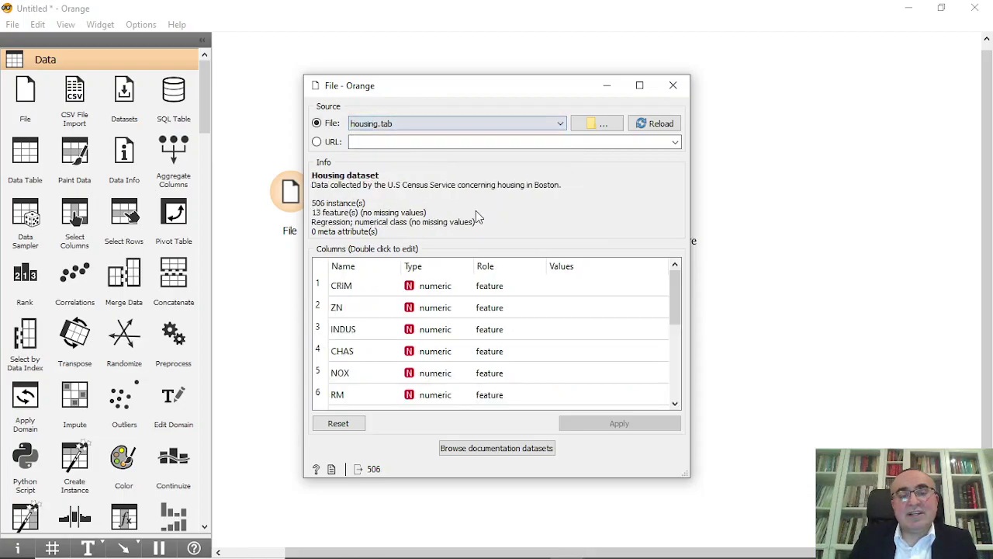
pyautogui.click(678, 91)
pyautogui.doubleClick(661, 200)
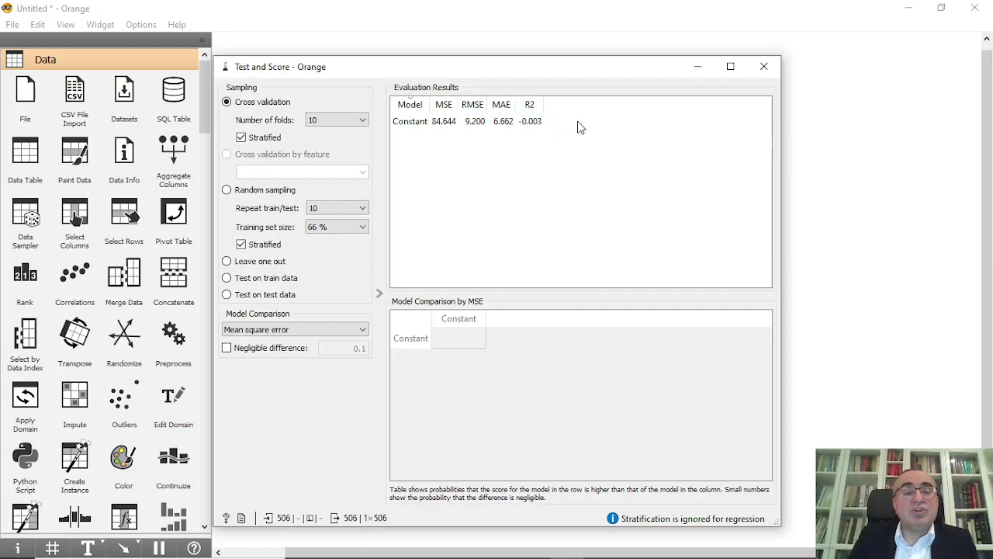
pyautogui.click(764, 66)
# Load titanic.tab in File and review Constant's scores (CA 0.677 on 2201 rows).
pyautogui.doubleClick(290, 192)
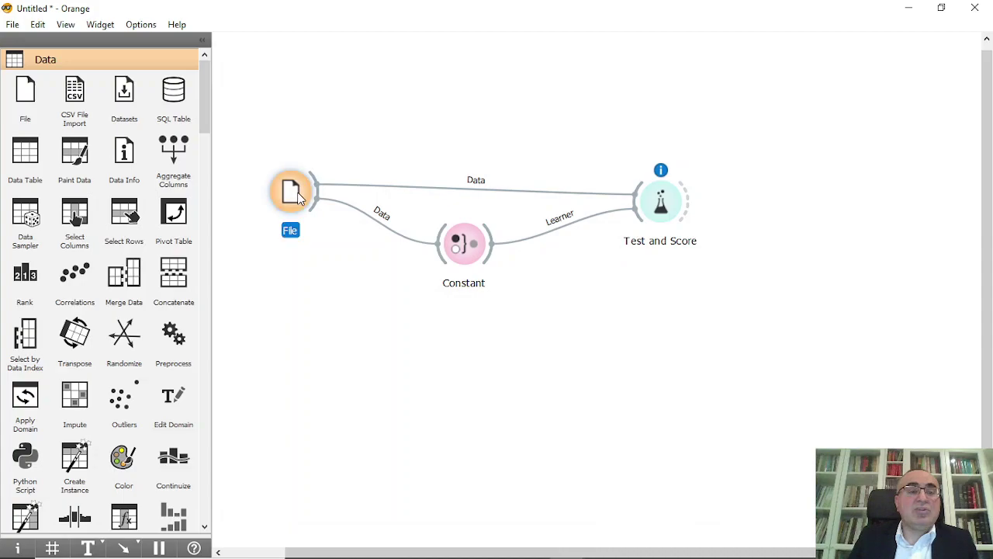
pyautogui.click(522, 125)
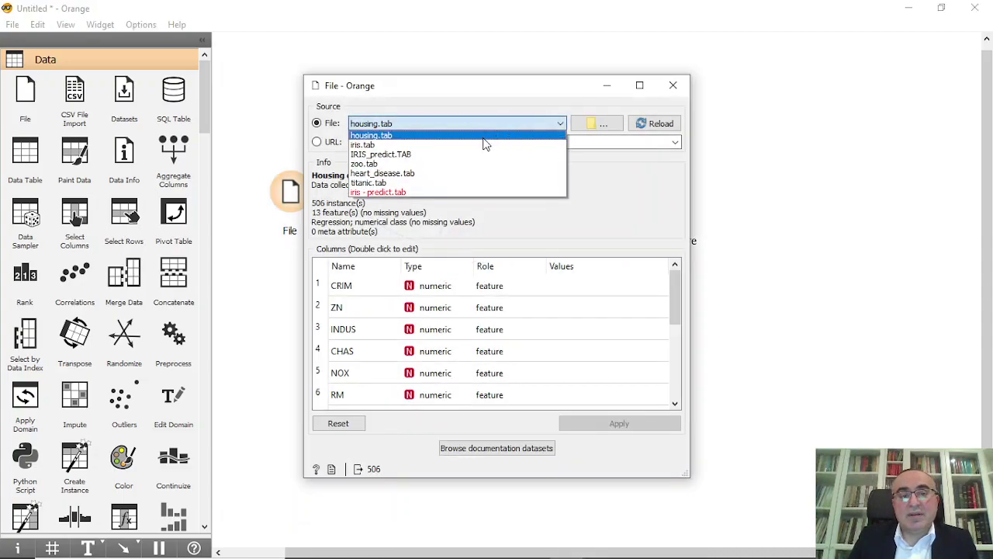
pyautogui.click(434, 144)
pyautogui.click(460, 128)
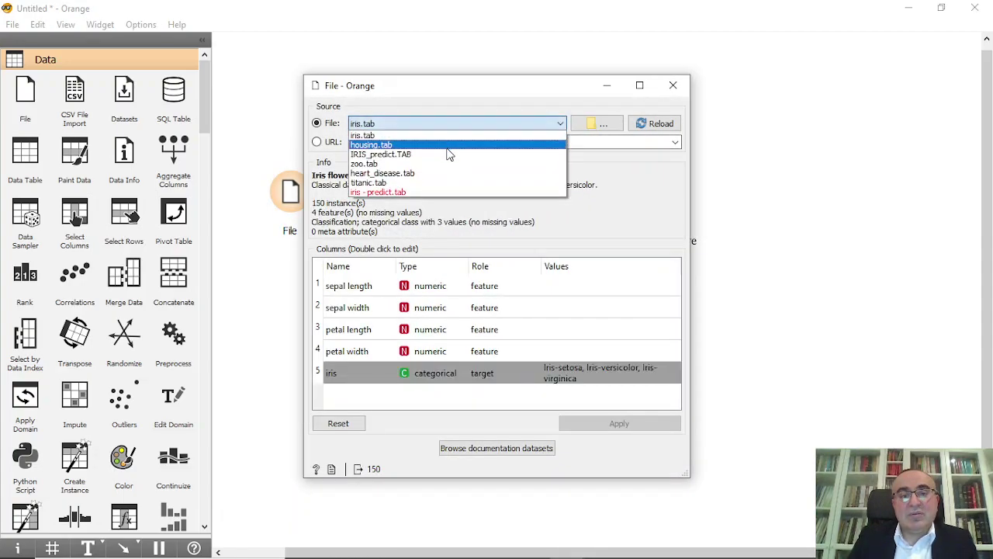
pyautogui.click(444, 183)
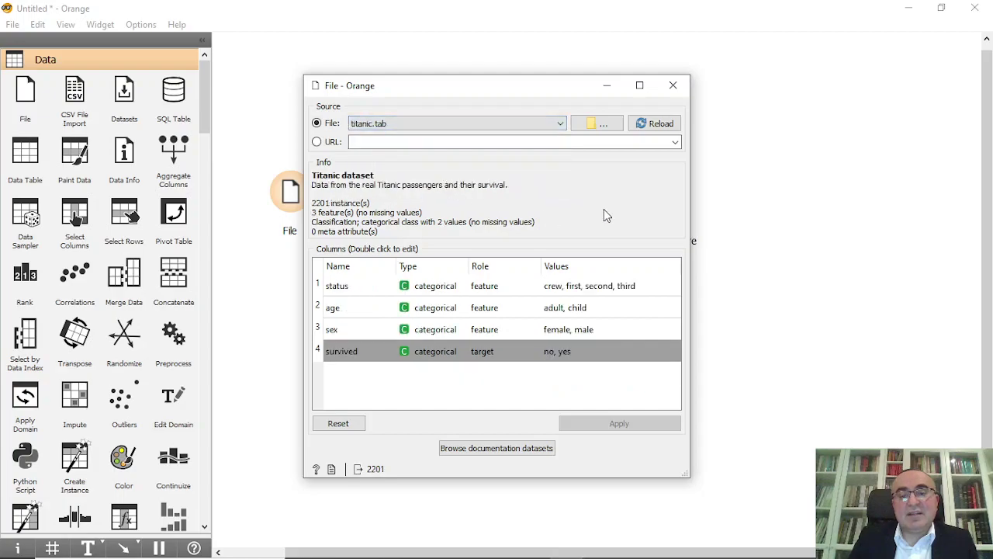
pyautogui.click(673, 85)
pyautogui.doubleClick(661, 202)
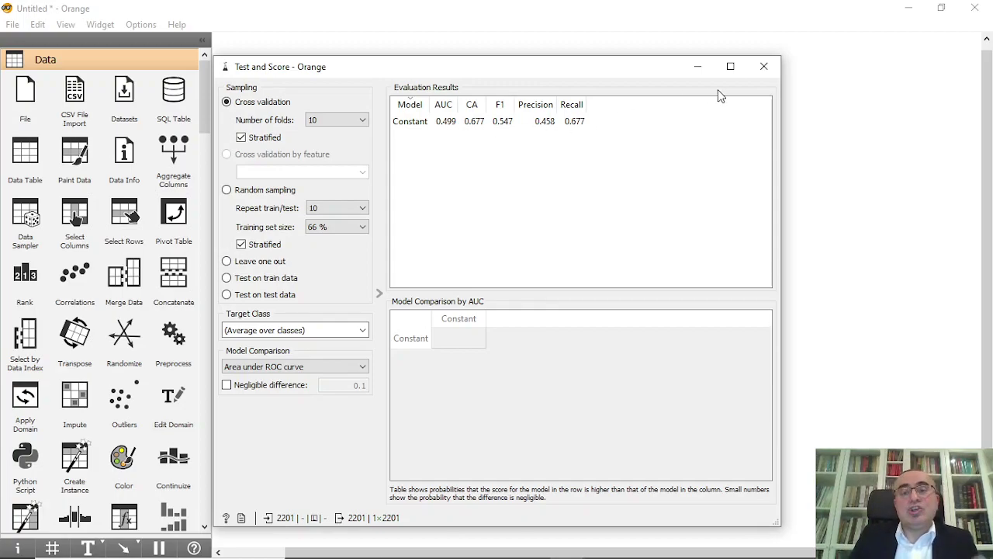
pyautogui.click(764, 67)
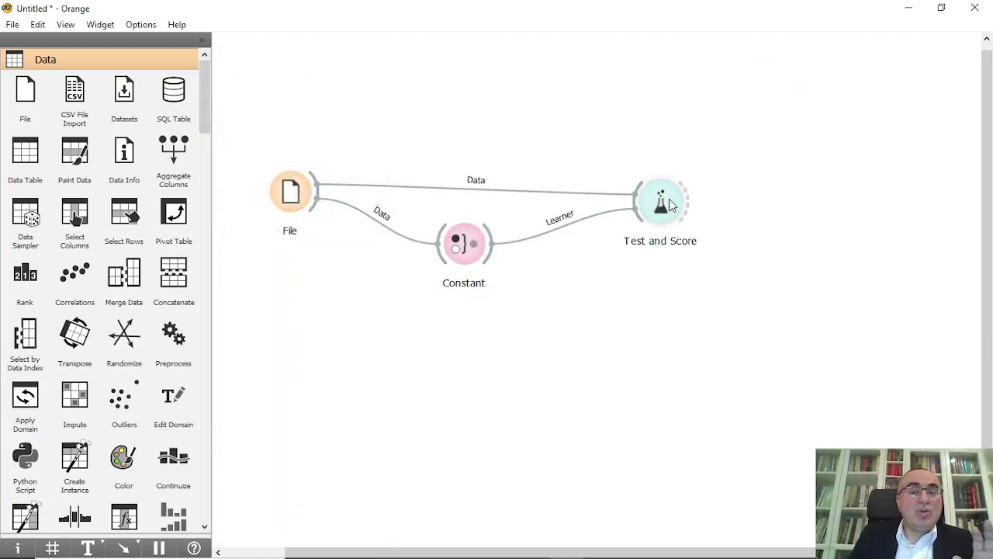
# Tidy the widget positions, then go to PowerPoint's closing 'End of the lesson – Thank You' slide.
pyautogui.click(672, 195)
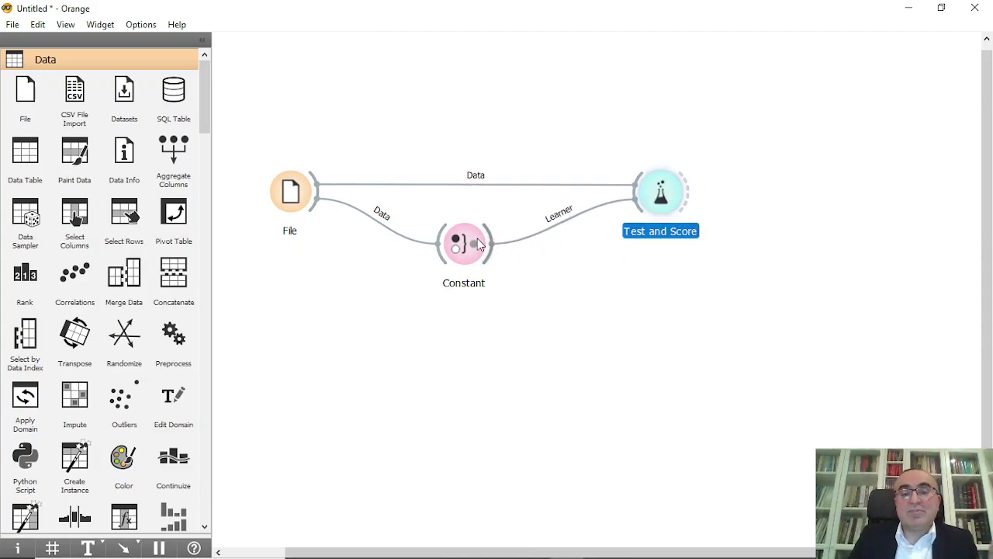
pyautogui.moveTo(471, 246); pyautogui.dragTo(495, 249)
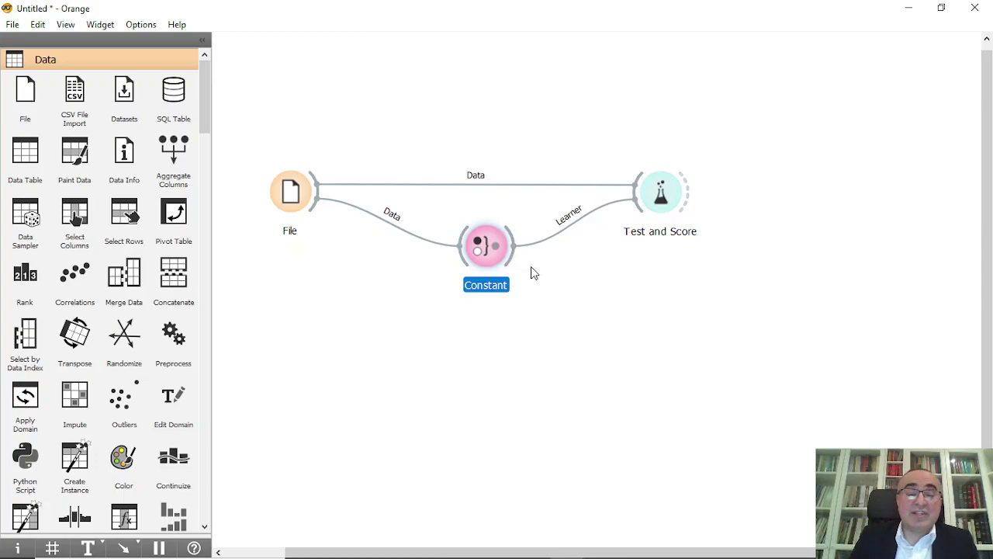
pyautogui.click(711, 543)
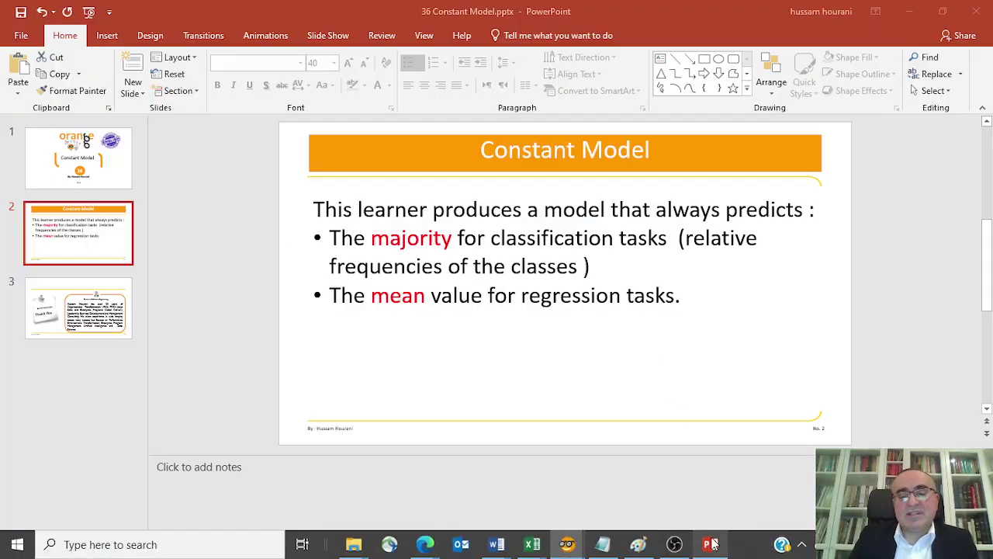
pyautogui.scroll(-1, 222, 289)
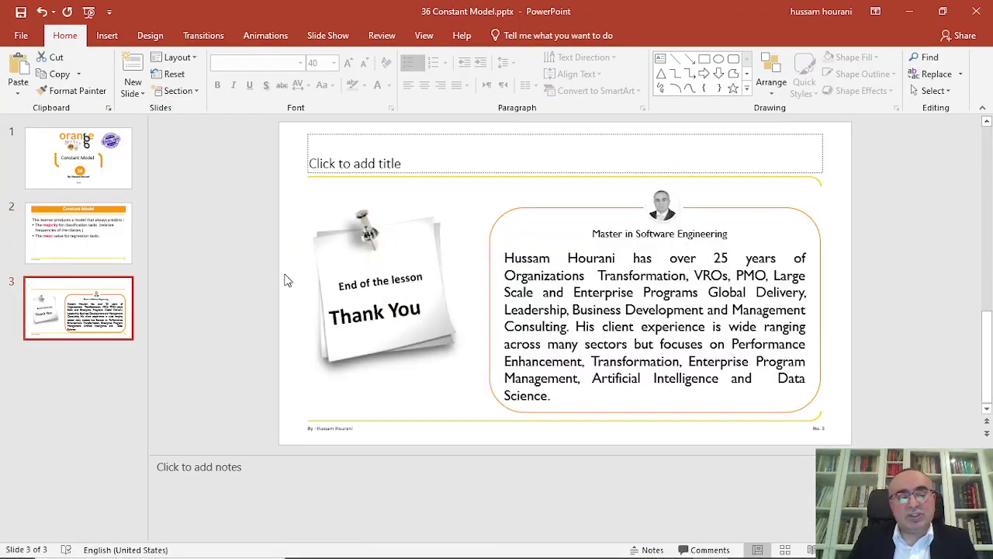